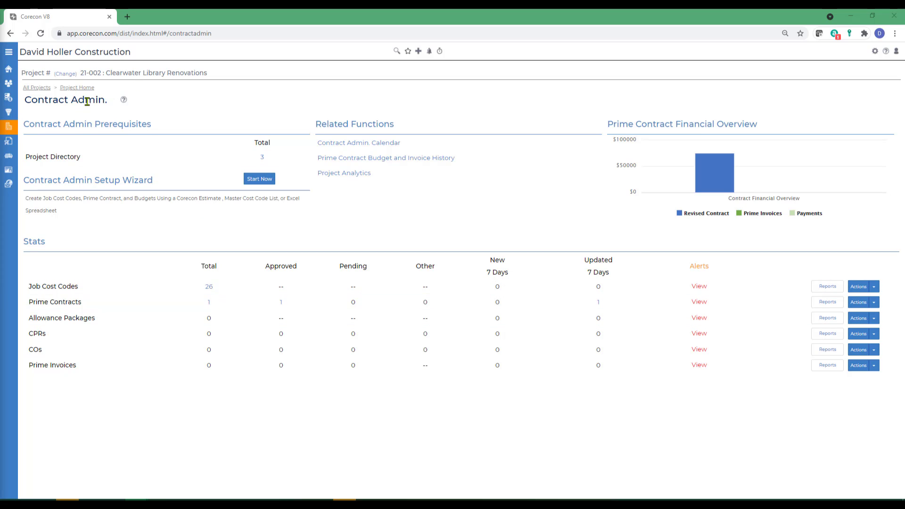
# Open the project's job cost codes list and review which columns it can display.
pyautogui.click(209, 287)
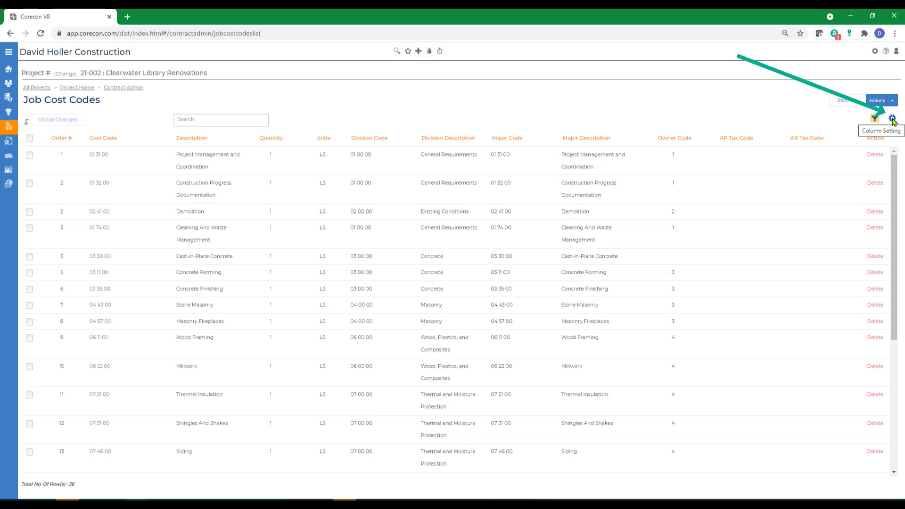
pyautogui.click(893, 121)
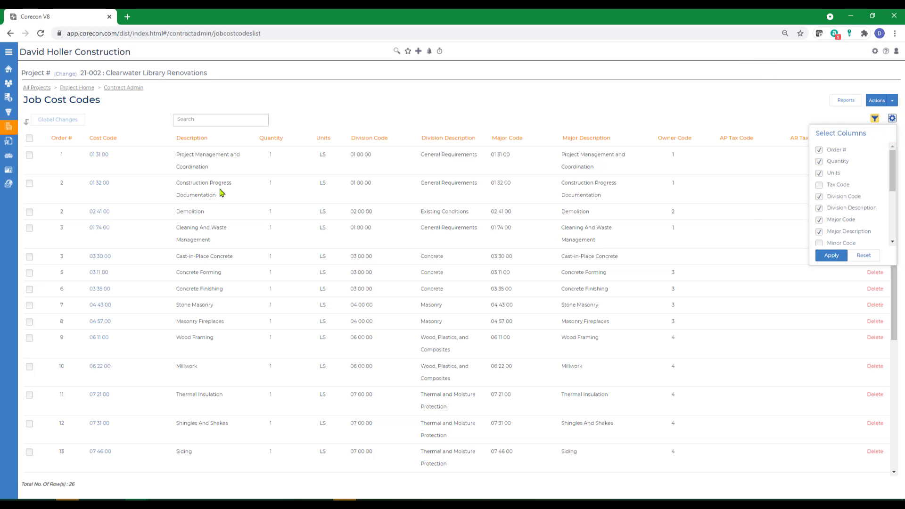
pyautogui.click(659, 94)
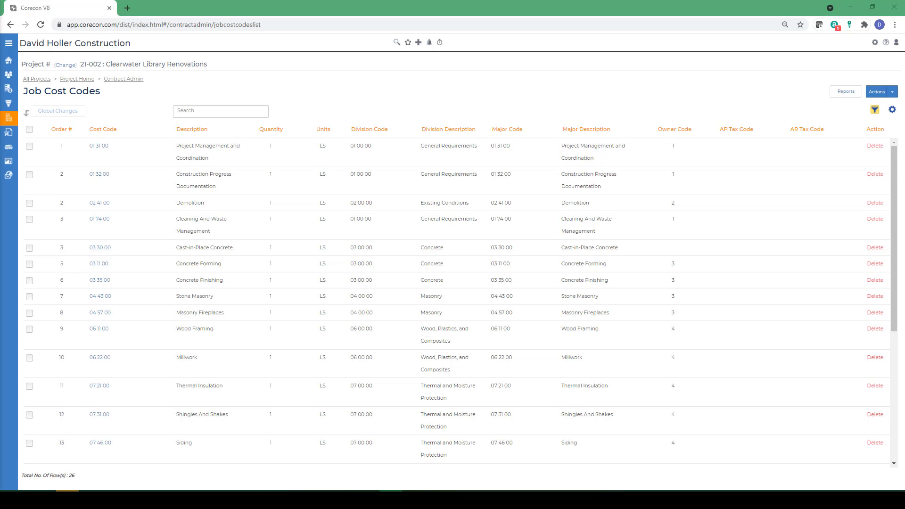
# Open prime contract 001 from Contract Admin and view its original contract amount items (schedule of values).
pyautogui.click(131, 81)
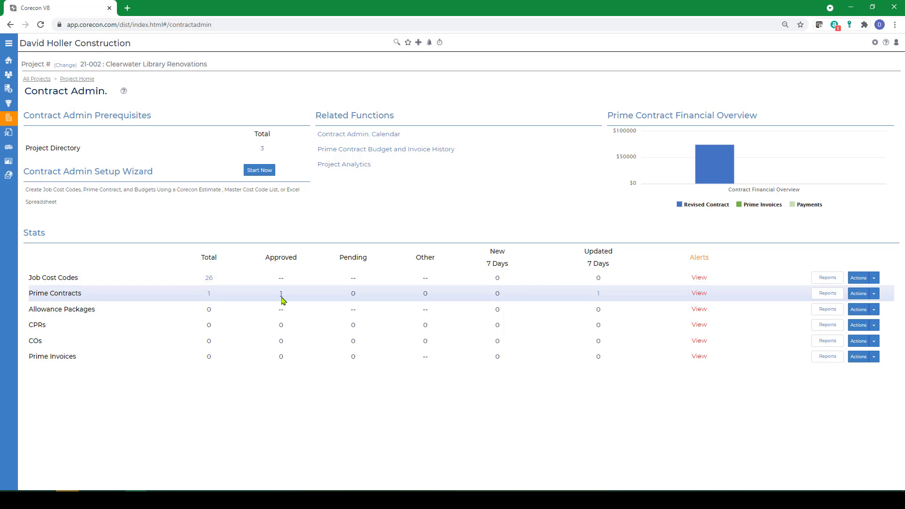
pyautogui.click(209, 294)
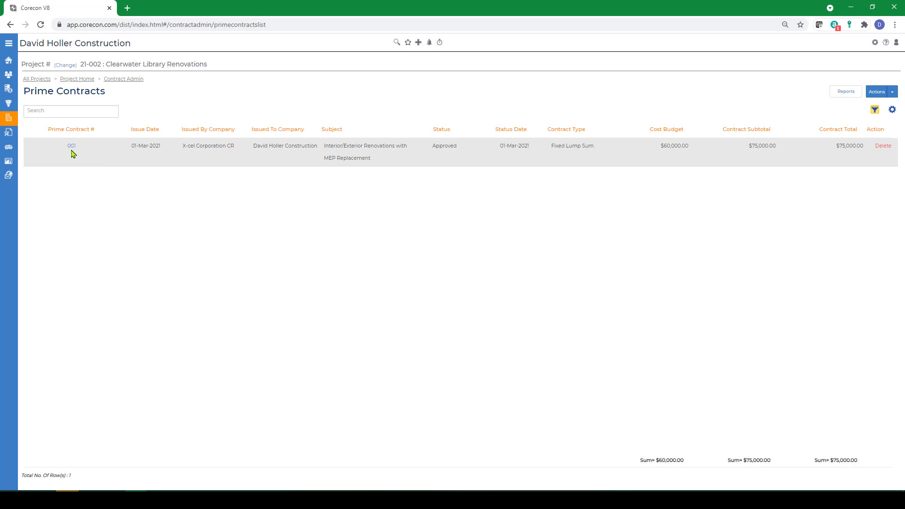
pyautogui.click(71, 146)
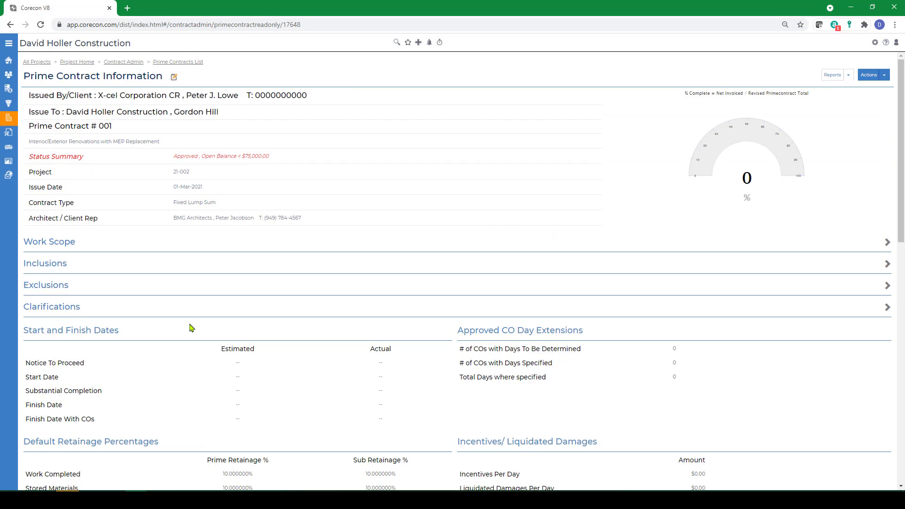
pyautogui.scroll(-5, 191, 328)
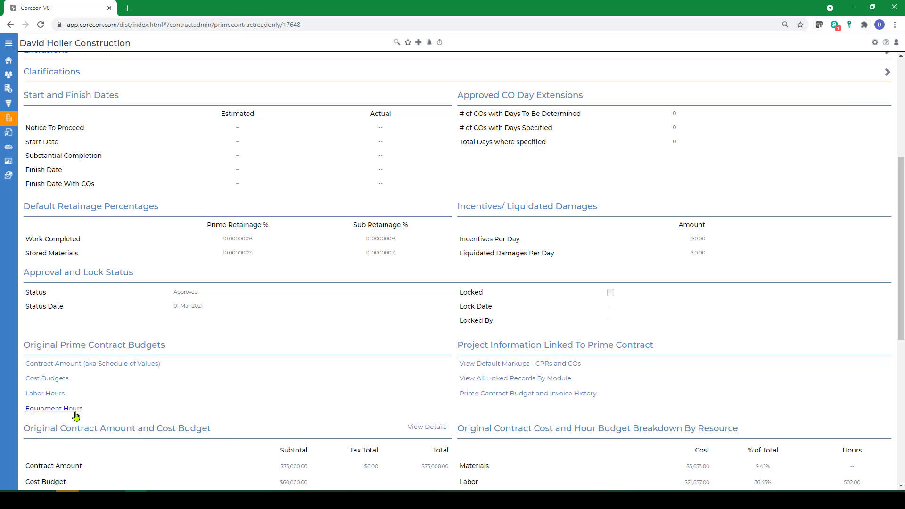
pyautogui.click(65, 367)
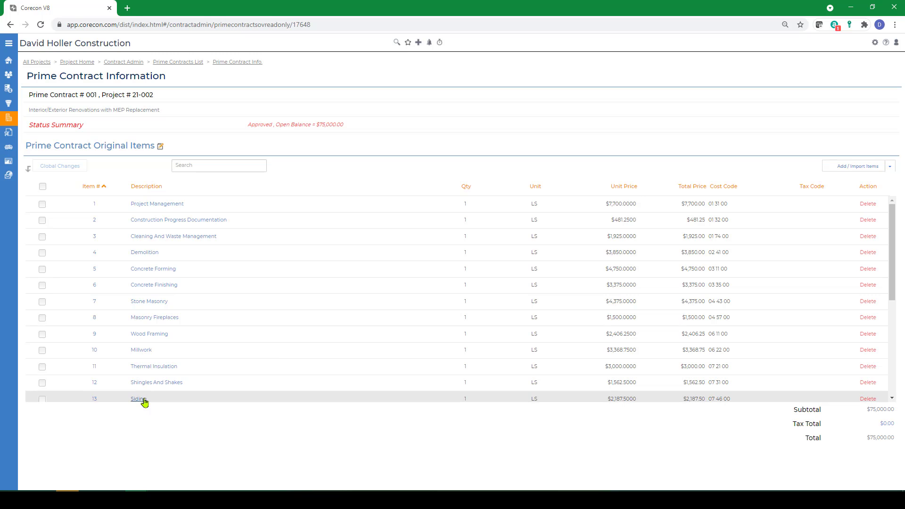
# Return to the prime contract information and view the original cost budgets by cost code.
pyautogui.click(230, 65)
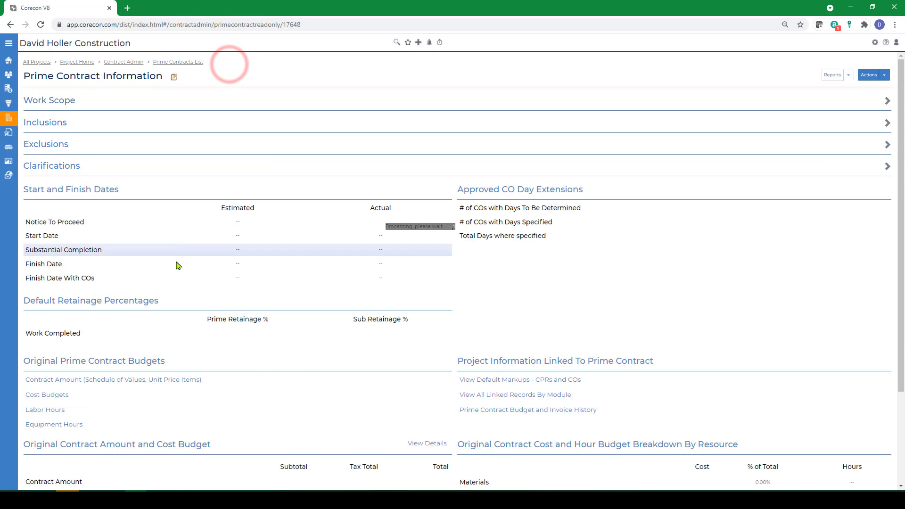
pyautogui.scroll(-3, 182, 318)
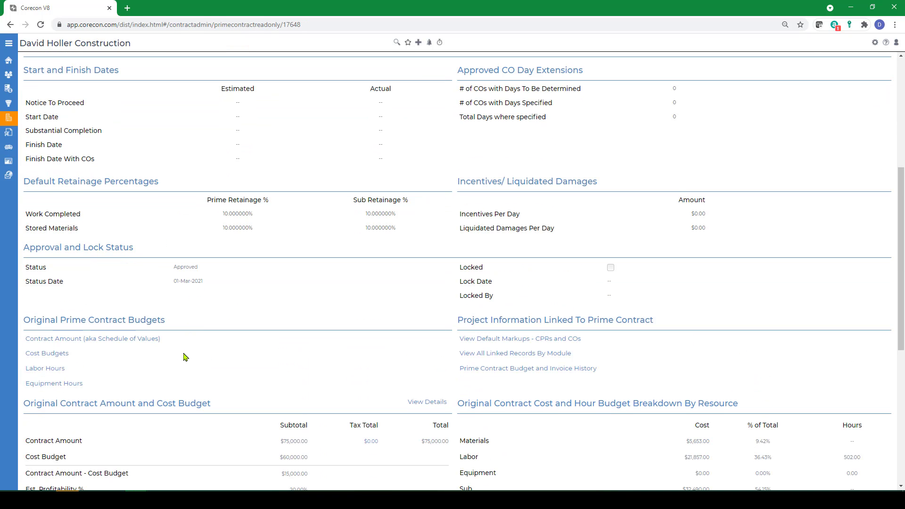
pyautogui.click(53, 355)
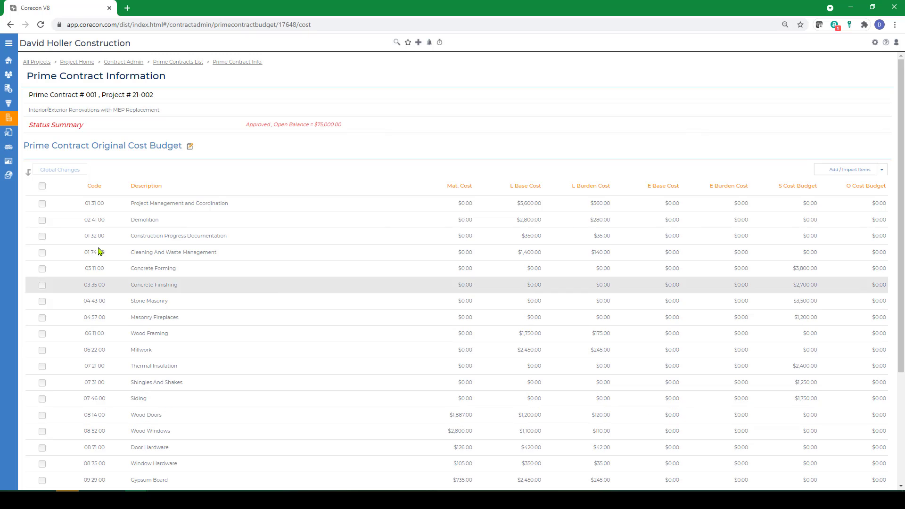
# Go back to the prime contract information and view the original labor hour budget.
pyautogui.click(226, 61)
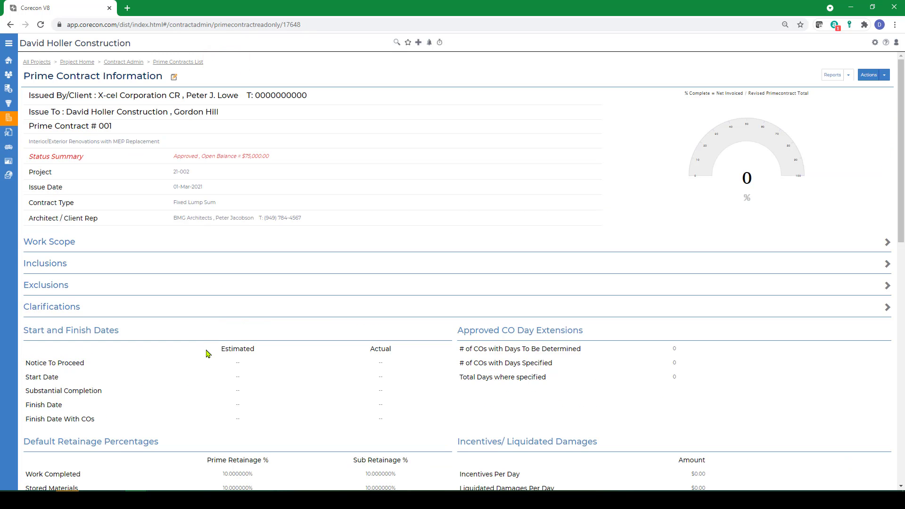
pyautogui.scroll(-5, 165, 383)
pyautogui.click(42, 394)
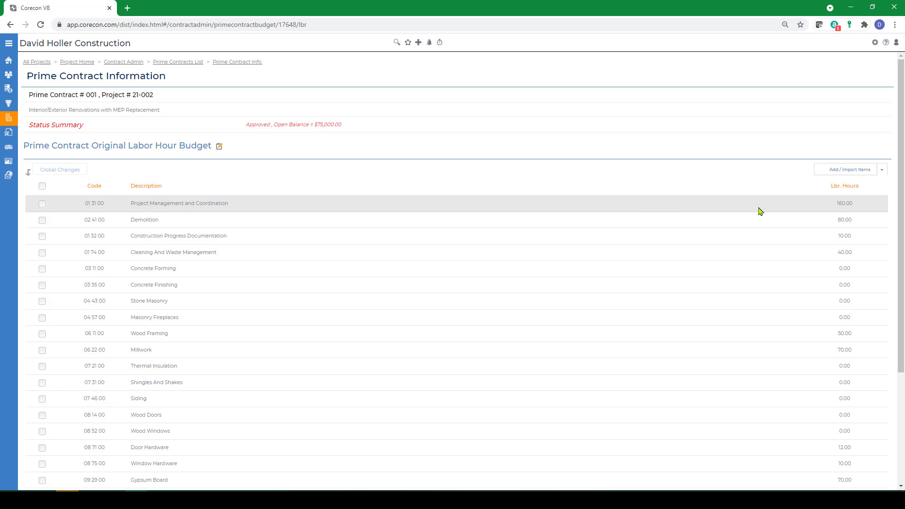
# Open the Corecon knowledge base article on importing classification codes from Microsoft Excel and review its import samples.
pyautogui.click(887, 43)
pyautogui.click(38, 108)
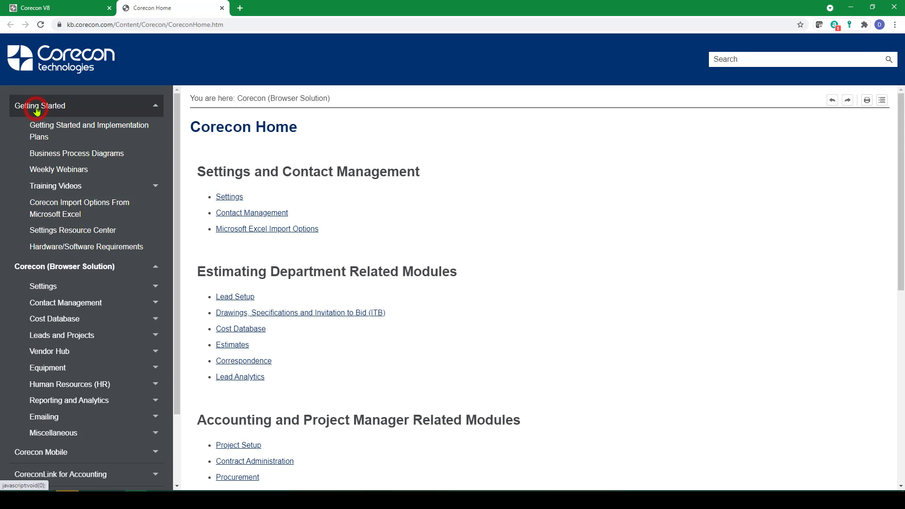
pyautogui.click(64, 208)
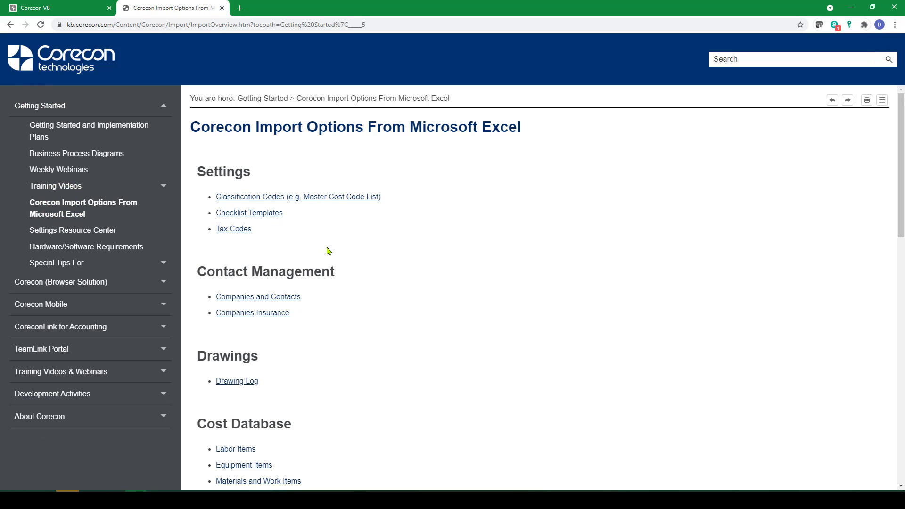
pyautogui.click(292, 201)
pyautogui.scroll(-5, 470, 316)
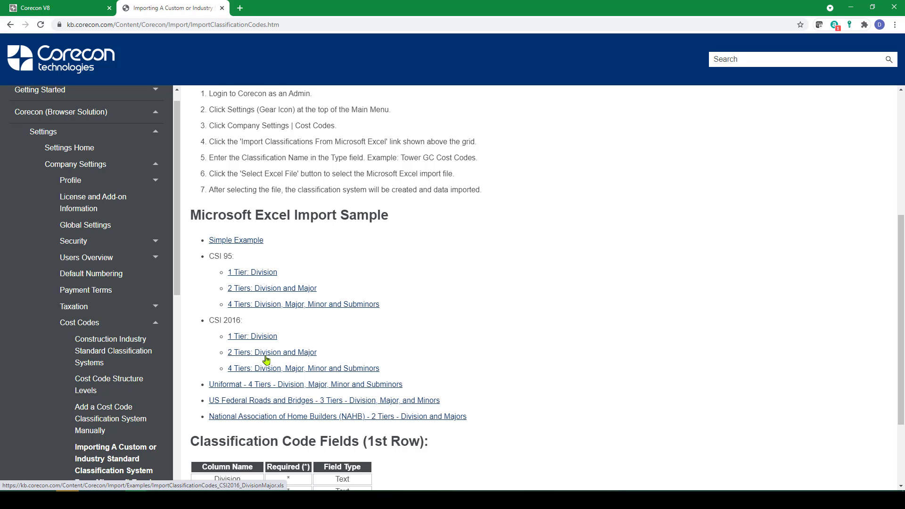
# Switch back to Corecon V8 and open the company's master cost code settings.
pyautogui.click(61, 10)
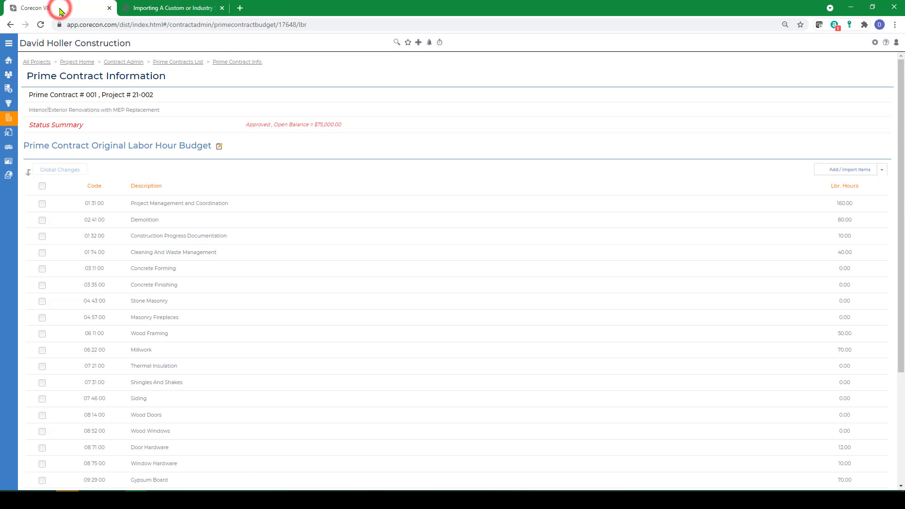
pyautogui.click(875, 43)
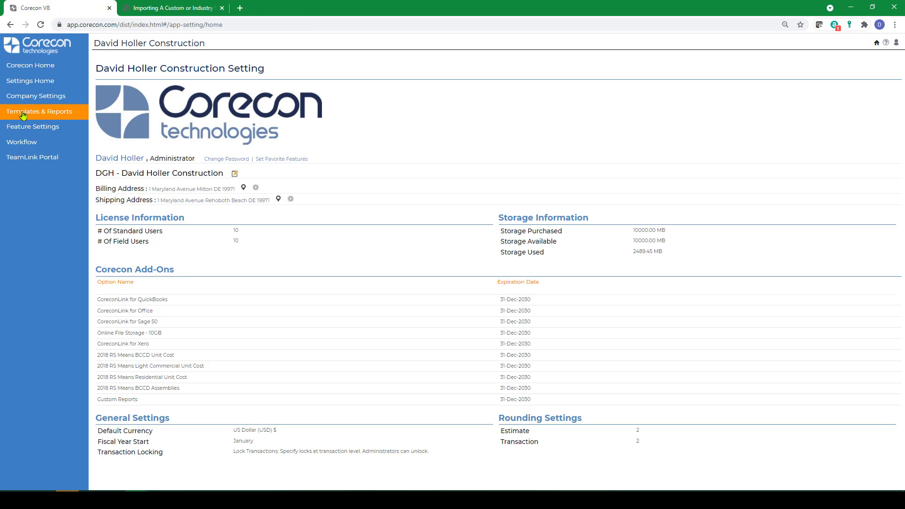
pyautogui.click(26, 99)
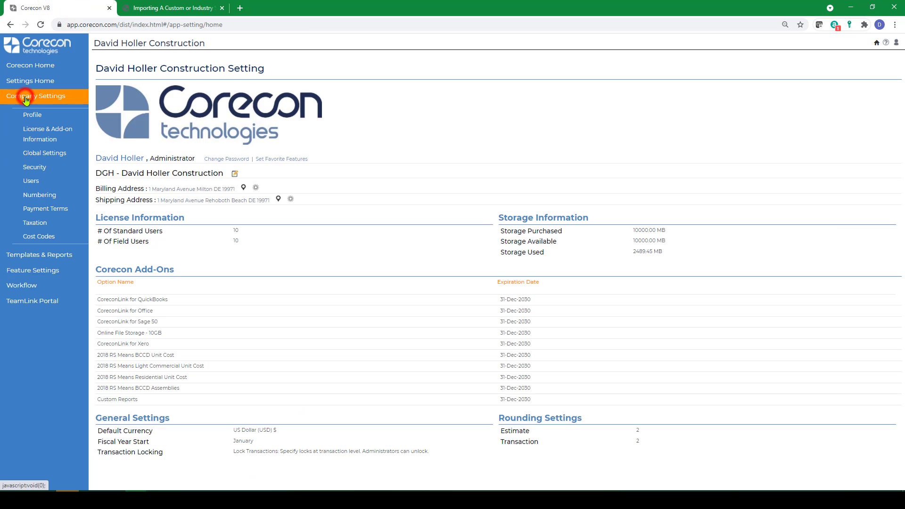
pyautogui.click(39, 236)
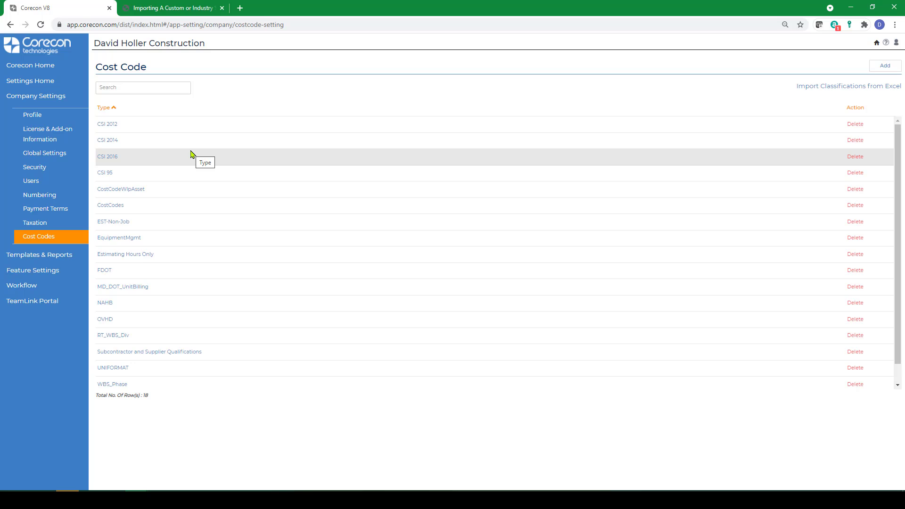
# Drill into the CSI 2016 cost codes through division 03 00 00 Concrete to the minors of 03 30 00 Cast-in-Place Concrete.
pyautogui.click(113, 157)
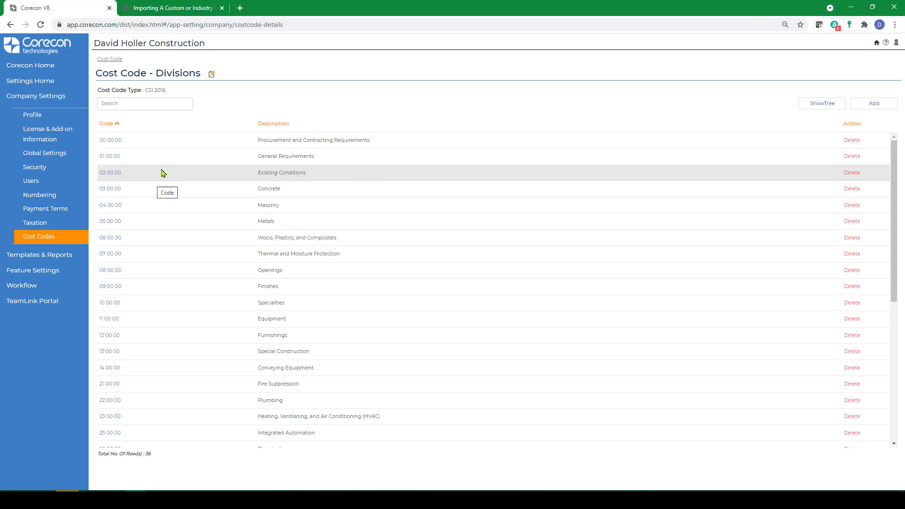
pyautogui.click(109, 189)
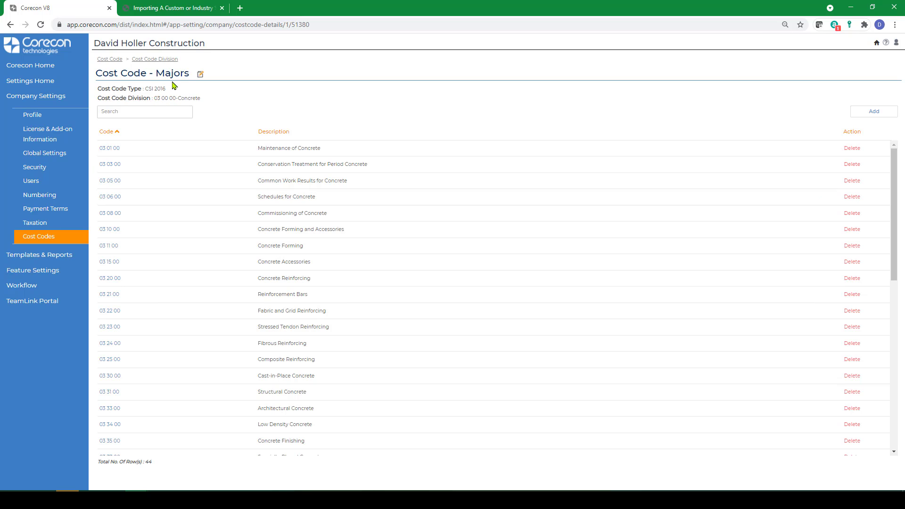
pyautogui.scroll(-3, 113, 207)
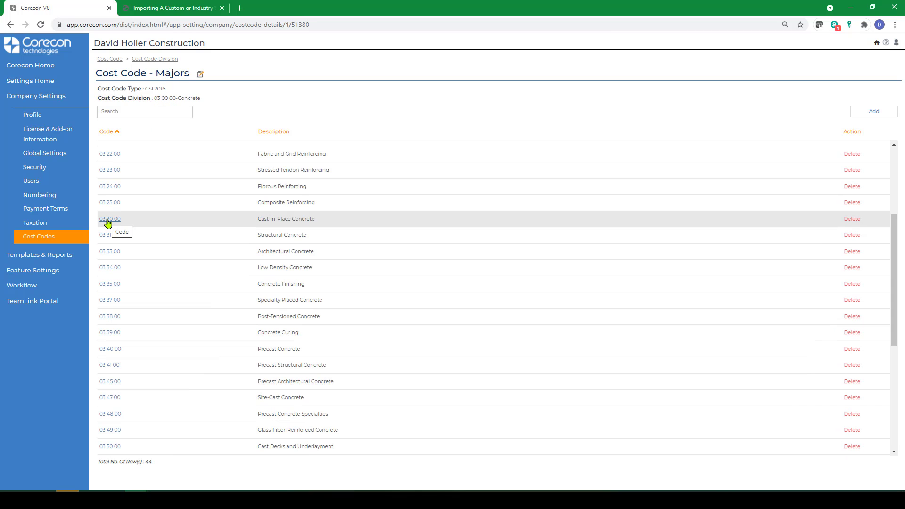
pyautogui.click(108, 220)
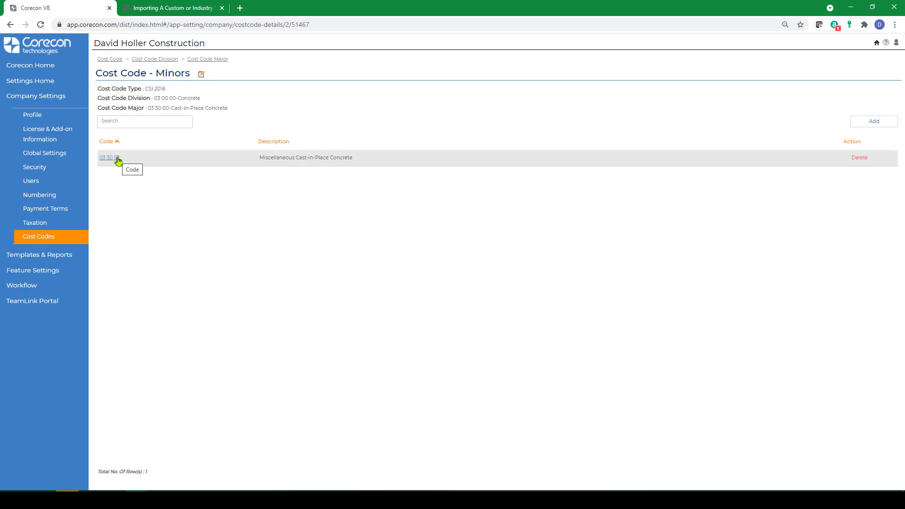
# Return from settings to the project's job cost codes list and show the available ways to add codes.
pyautogui.click(39, 65)
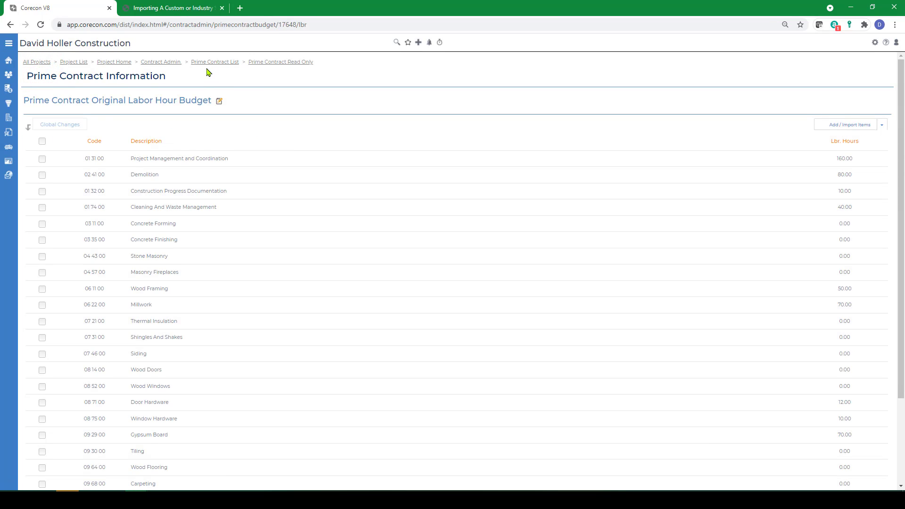
pyautogui.click(276, 62)
pyautogui.click(156, 64)
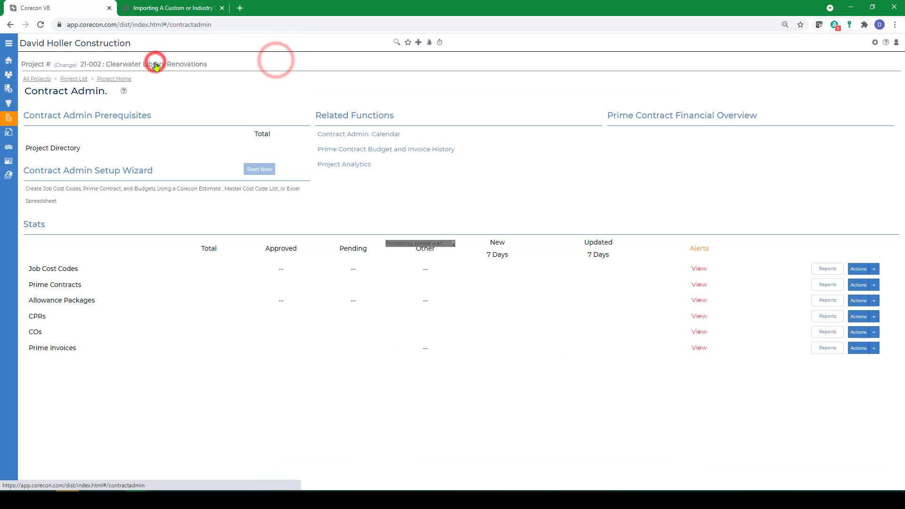
pyautogui.click(208, 281)
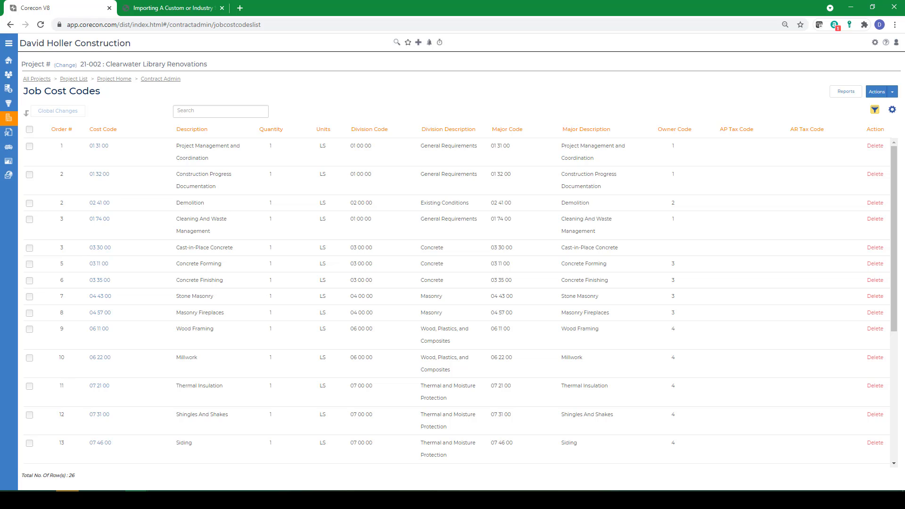
pyautogui.click(892, 92)
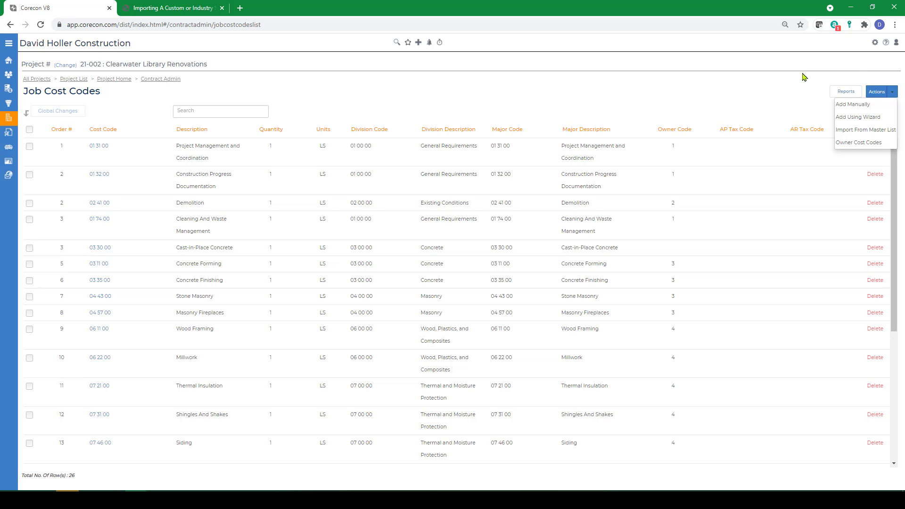
# Open the knowledge base's Contract Administration Resource Center and look over its job cost code, prime contract and budget topics.
pyautogui.click(887, 43)
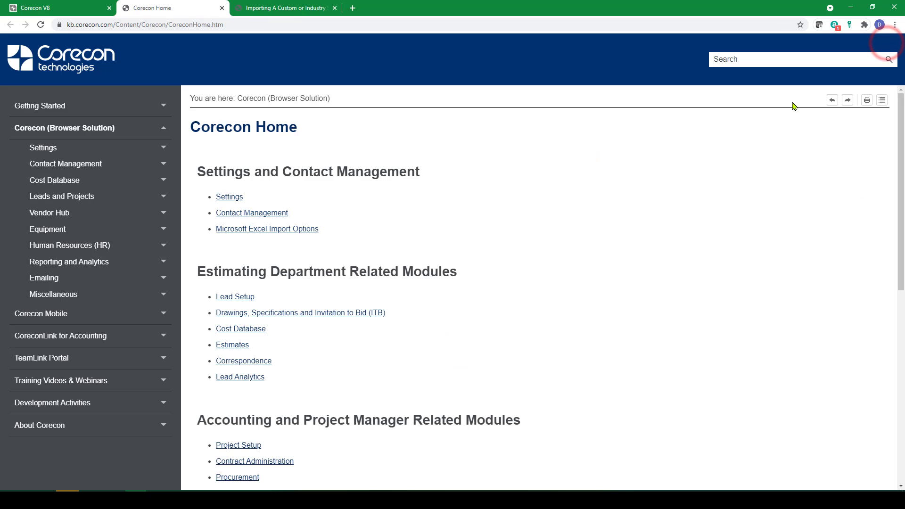
pyautogui.click(66, 200)
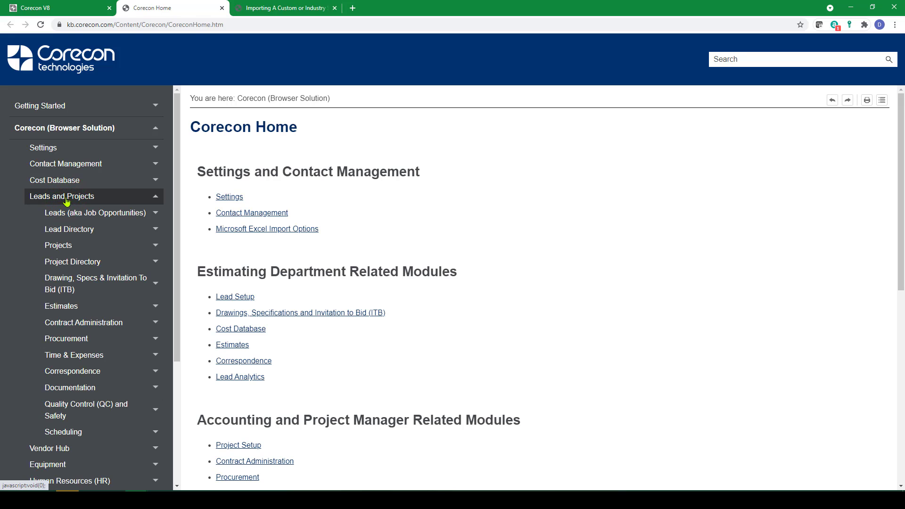
pyautogui.click(80, 323)
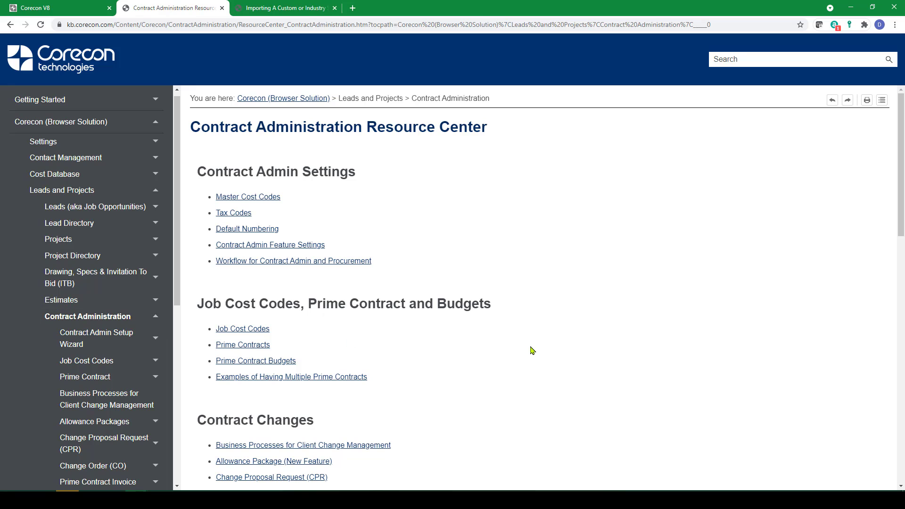
pyautogui.scroll(-2, 554, 346)
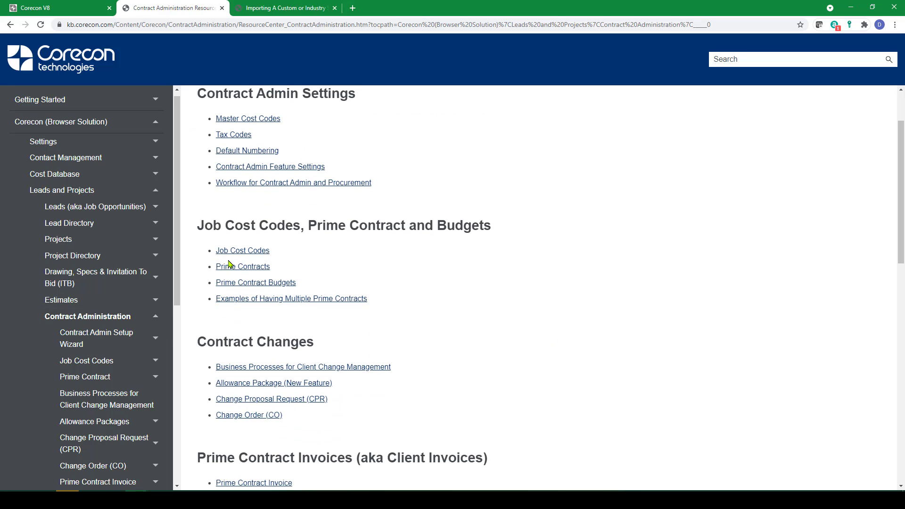